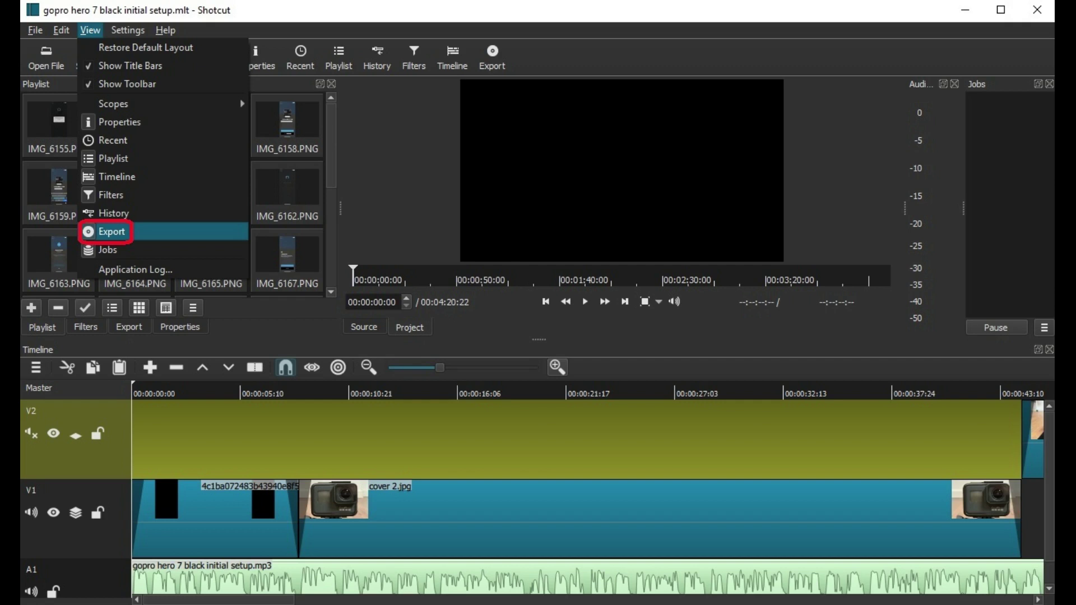
Bring up the project's export settings panel to switch from dv to the YouTube MP4 preset.
left_click(111, 231)
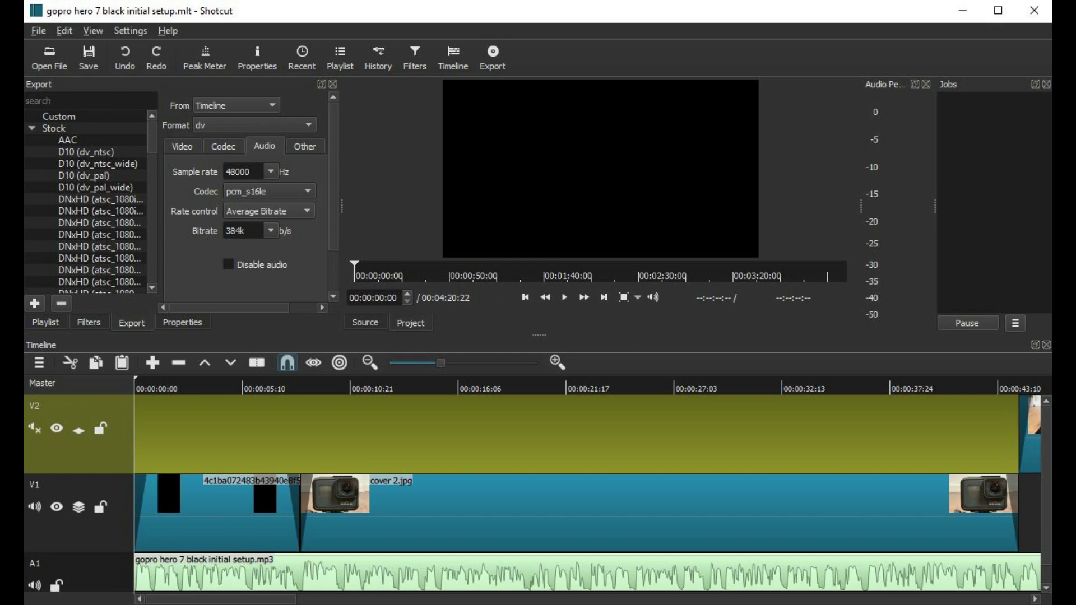